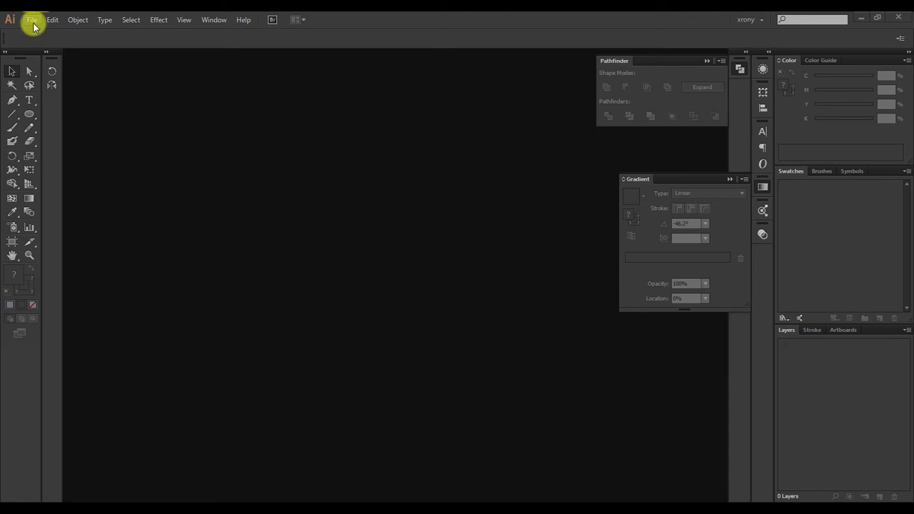
Create a new blank CMYK document, Untitled-2, from File > New.
left_click(32, 20)
left_click(47, 32)
left_click(476, 453)
Draw a solid black circle with no outline and move it to the left.
left_click(277, 187)
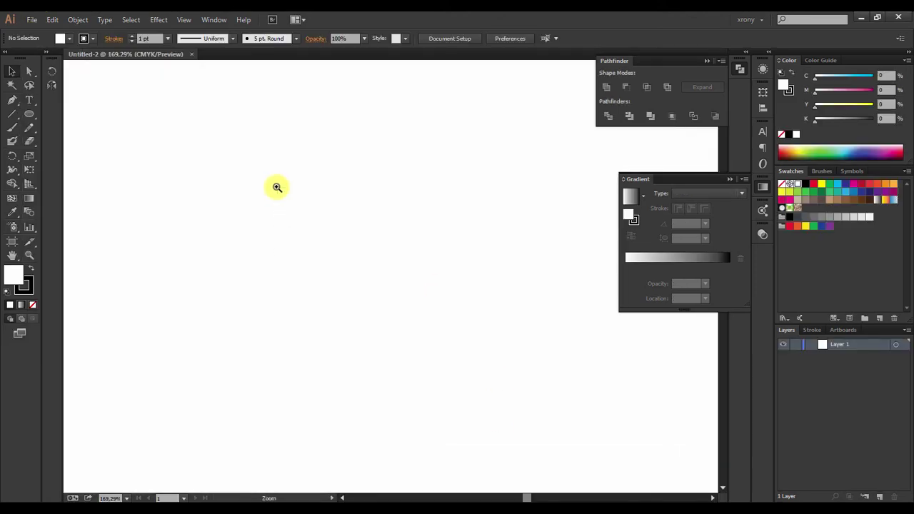
left_click_drag(386, 278, 458, 350)
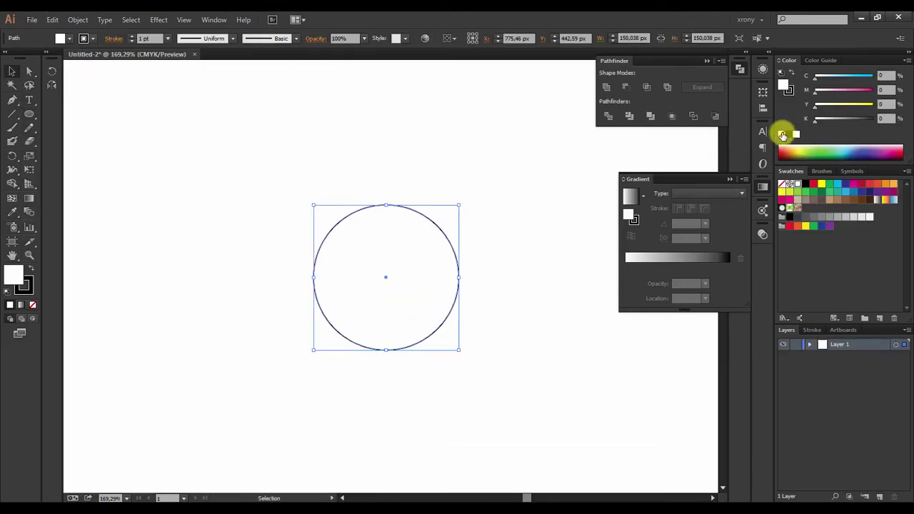
left_click(788, 134)
key("v")
left_click_drag(452, 314, 236, 314)
left_click(312, 322)
Draw a tall narrow white rectangle over the circle.
key("m")
left_click_drag(371, 239, 397, 355)
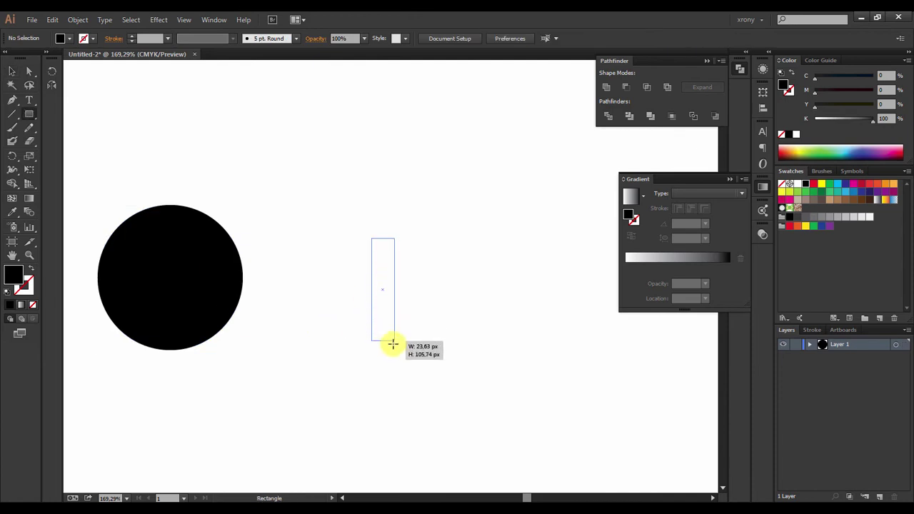
key("v")
left_click_drag(383, 320, 147, 310)
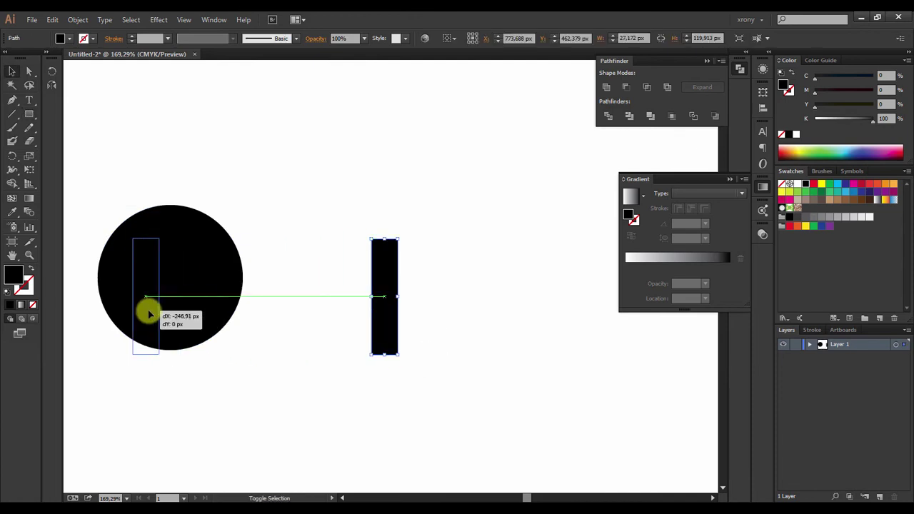
left_click(798, 183)
left_click(213, 342)
Slant the white bar by shifting its top edge left, and position it across the circle.
key("a")
left_click_drag(296, 226, 198, 226)
key("v")
left_click_drag(253, 343, 268, 332)
Reflect a copy of the slanted bar to form a V, undoing an accidental resize.
key("o")
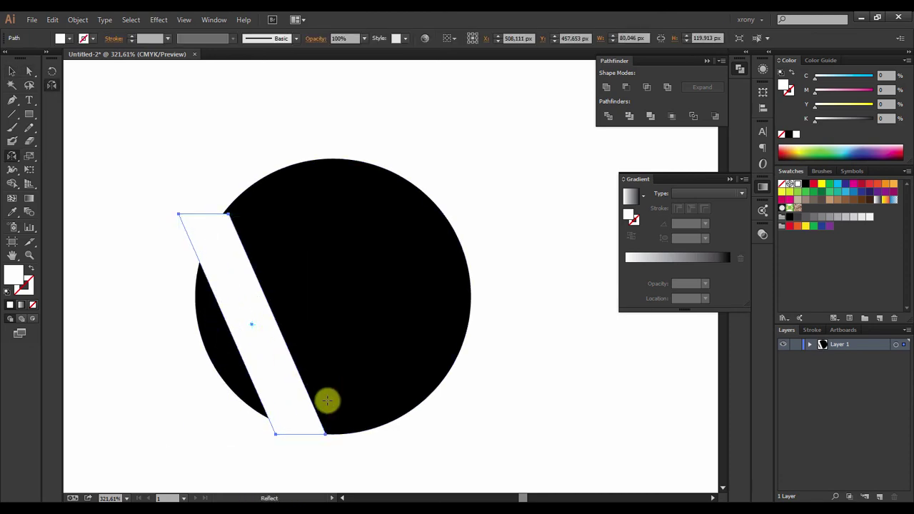
mouse_move(306, 412)
left_mouse_down()
mouse_move(298, 369)
mouse_move(394, 419)
mouse_move(334, 352)
left_mouse_up()
key("ctrl+z")
key("v")
key("ctrl+a")
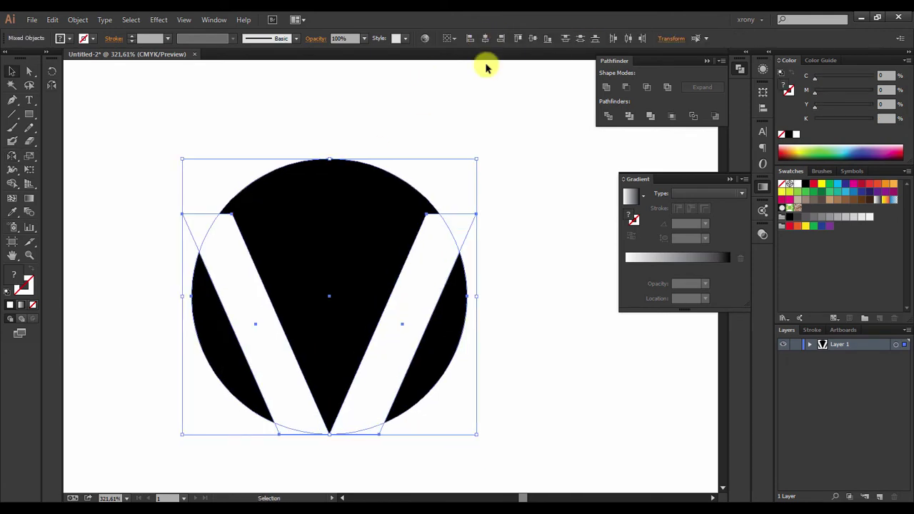
Stretch the right bar's top corner outward, then replace the left bar with a fresh mirrored copy.
key("shift+ctrl+a")
left_click_drag(429, 221, 440, 189)
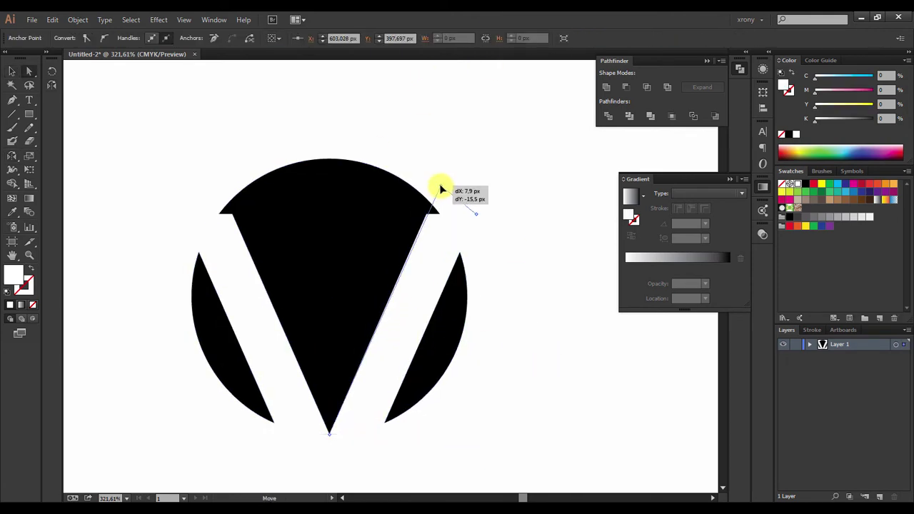
left_click(252, 316)
key("Delete")
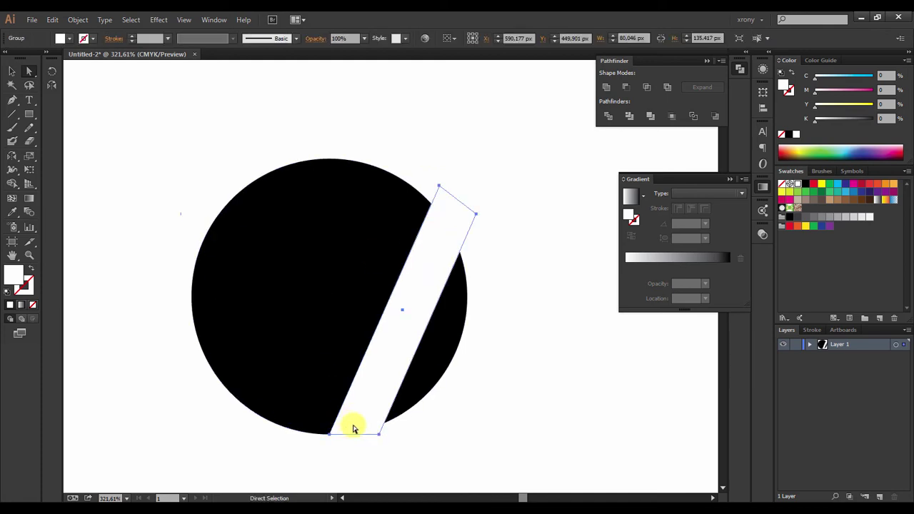
left_click_drag(329, 433, 302, 415)
Rotate a copy of the V by 180° and move it up to cross the first V, leaving a black diamond.
key("v")
left_click(375, 386, "shift")
mouse_move(424, 384)
left_mouse_down()
mouse_move(265, 361)
mouse_move(255, 288)
left_mouse_up()
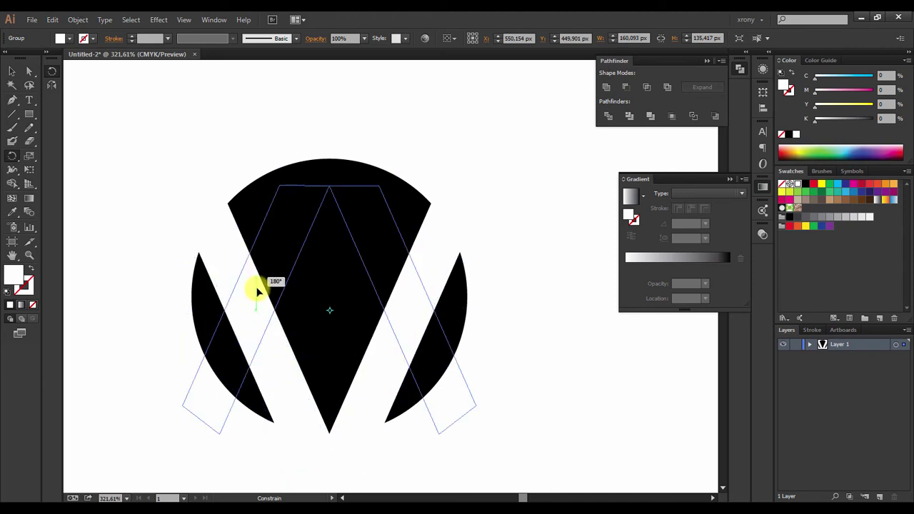
left_click_drag(384, 263, 384, 236)
left_click(552, 383)
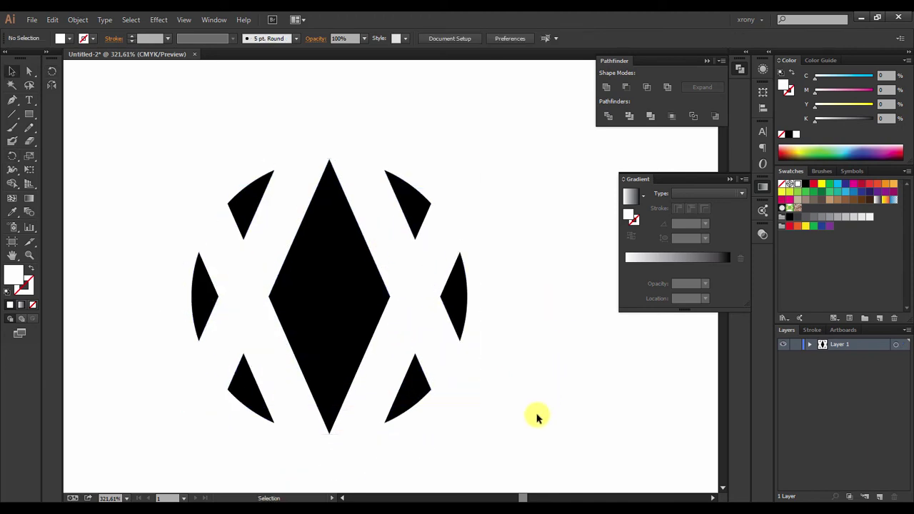
left_click_drag(537, 417, 240, 224)
Alt-drag a duplicate of the logo beside the original and zoom in on the bar crossings.
key("ctrl+1")
mouse_move(398, 292)
left_mouse_down()
mouse_move(210, 296)
mouse_move(450, 300)
left_mouse_up()
key("ctrl+shift+a")
left_click(380, 237)
left_click(206, 261)
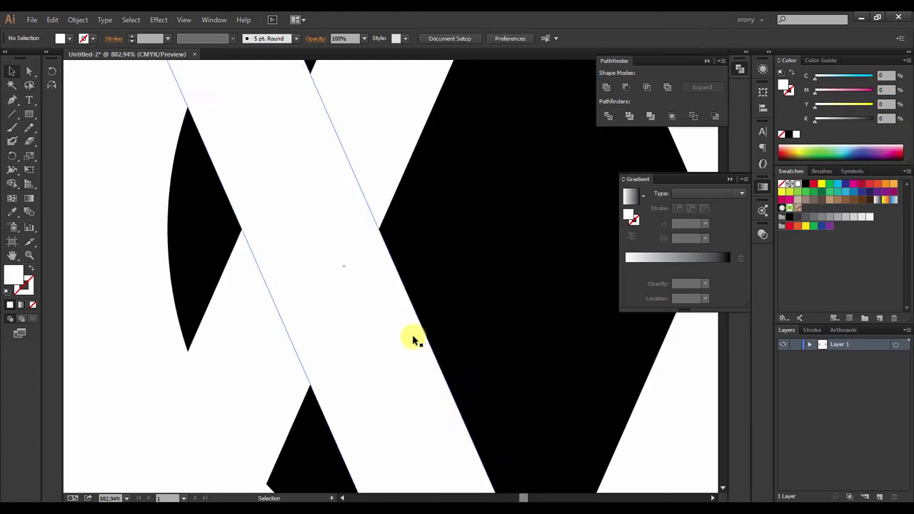
Trace the first cyan facet along the bar intersections with the Pen tool.
key("p")
left_click(244, 313)
left_click(309, 154)
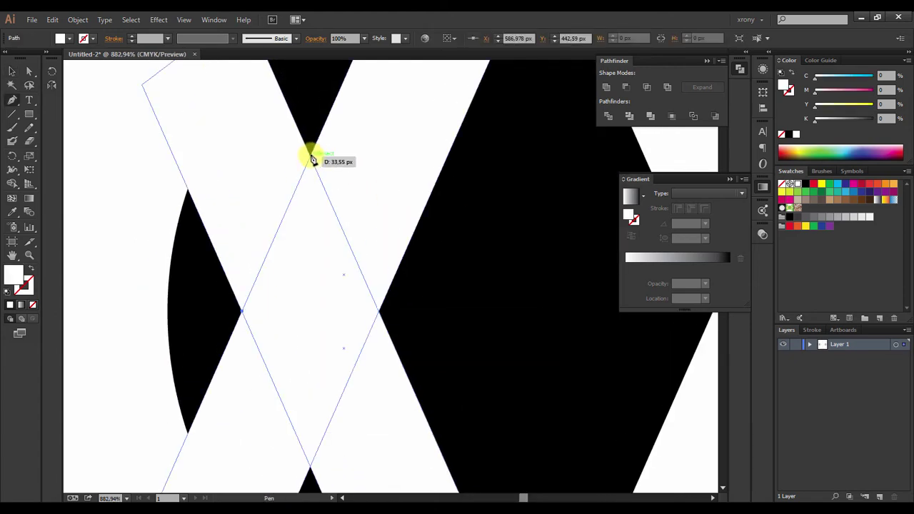
scroll(312, 153, "up", 2)
left_click(268, 141)
left_click(187, 272)
left_click(838, 184)
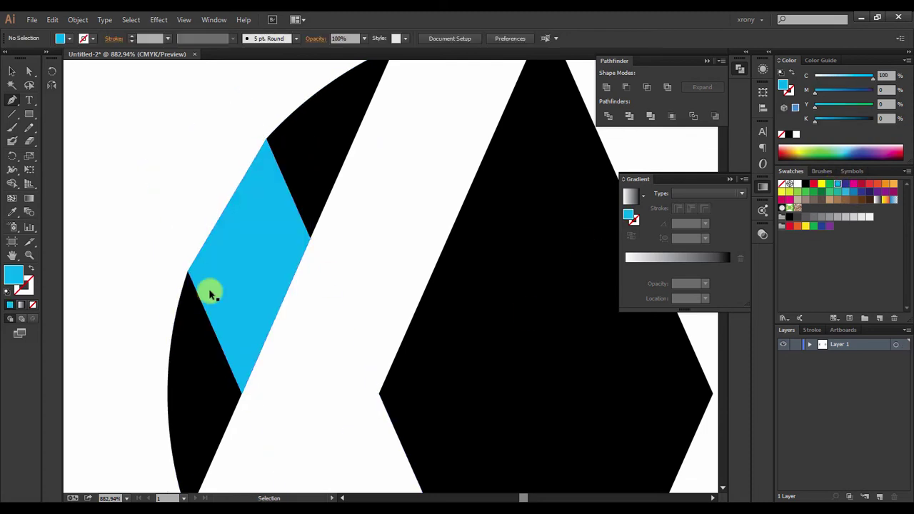
scroll(210, 292, "down", 3)
Trace the second cyan facet from the bar corner to the V tip.
left_click(146, 303)
scroll(224, 159, "down", 2)
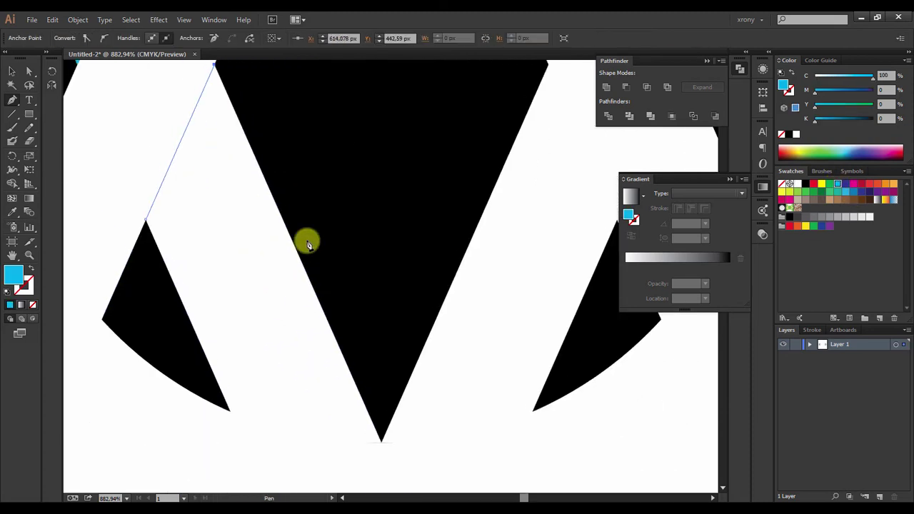
scroll(306, 241, "up", 2)
left_click(218, 135)
scroll(326, 261, "down", 5)
left_click(383, 318)
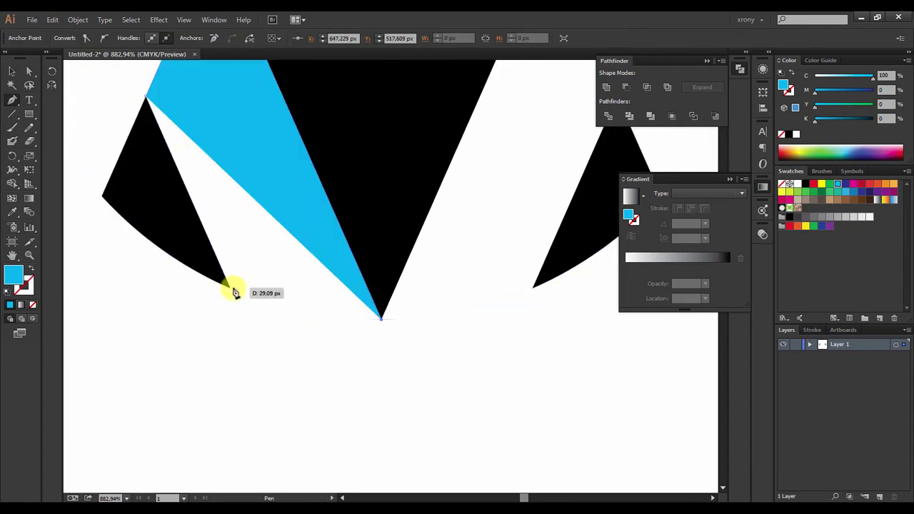
left_click(230, 288)
scroll(235, 275, "up", 3)
left_click(146, 206)
left_click(138, 382, "ctrl")
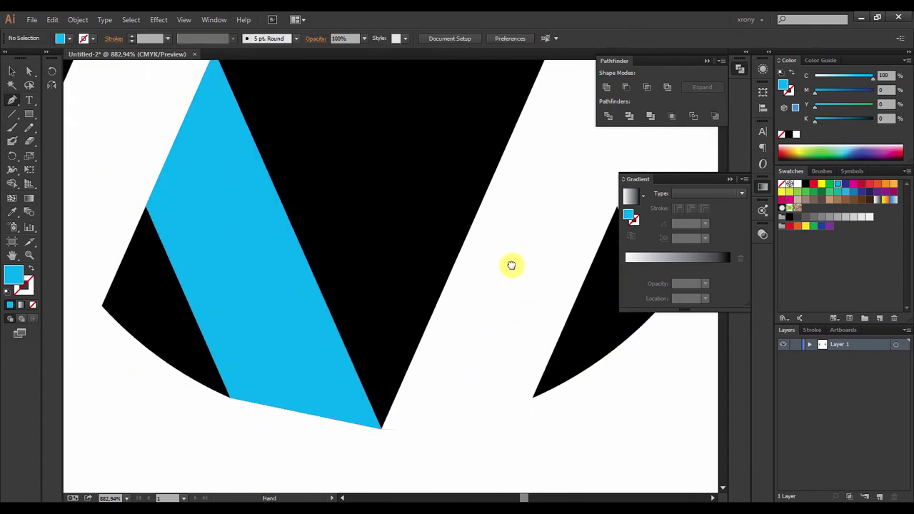
Trace the third cyan facet through the lower V tip and the lens point.
scroll(510, 265, "up", 5)
scroll(367, 290, "up", 3)
left_click(279, 306)
scroll(279, 306, "down", 3)
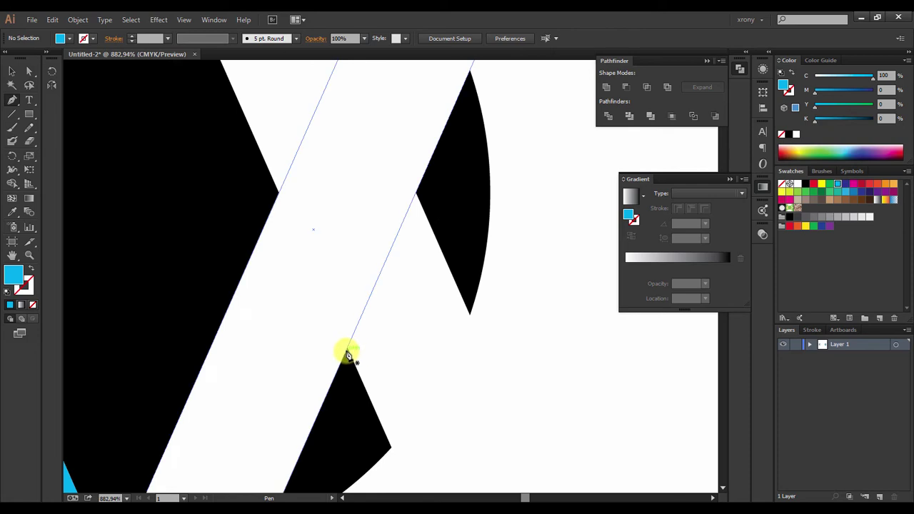
left_click(347, 350)
left_click(415, 193)
left_click(472, 320)
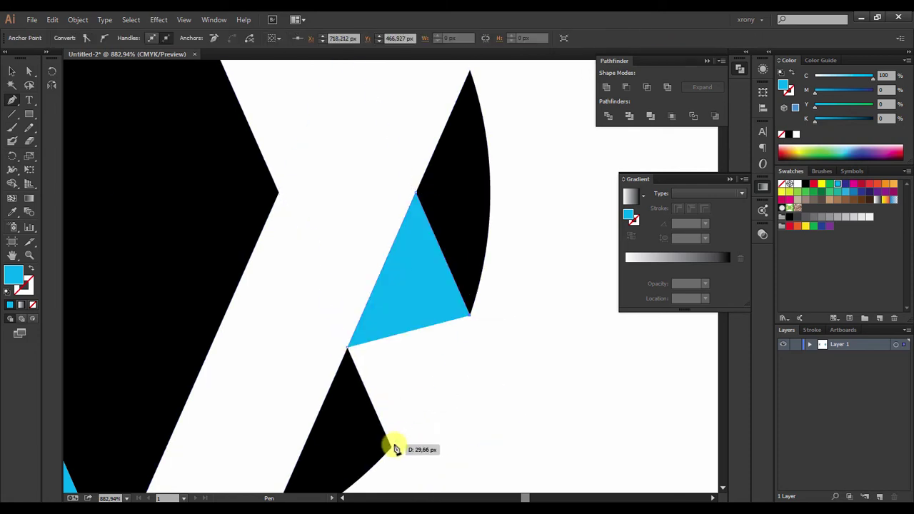
left_click(388, 444)
left_click(347, 350)
left_click(560, 353, "ctrl")
Trace the fourth cyan facet from the triangle apex through the wedge tip.
scroll(460, 271, "up", 5)
scroll(460, 271, "up", 3)
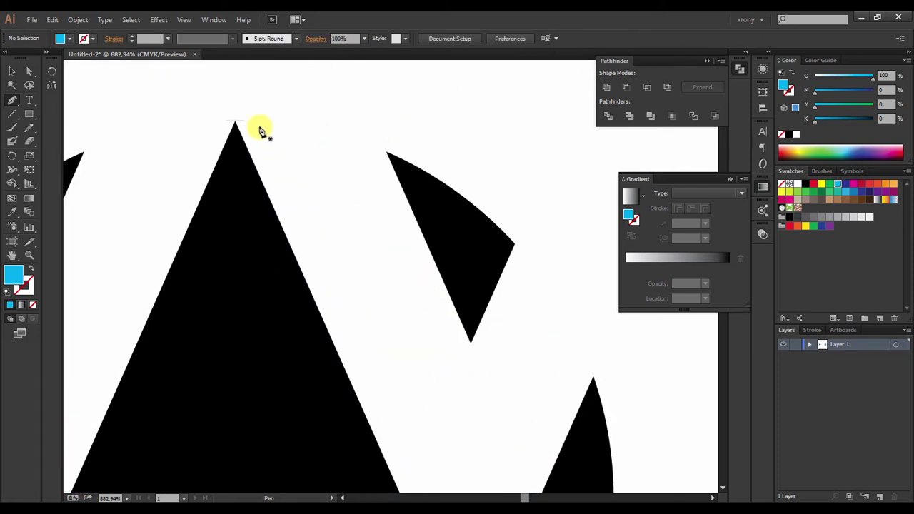
left_click(237, 122)
left_click(387, 152)
scroll(413, 198, "down", 3)
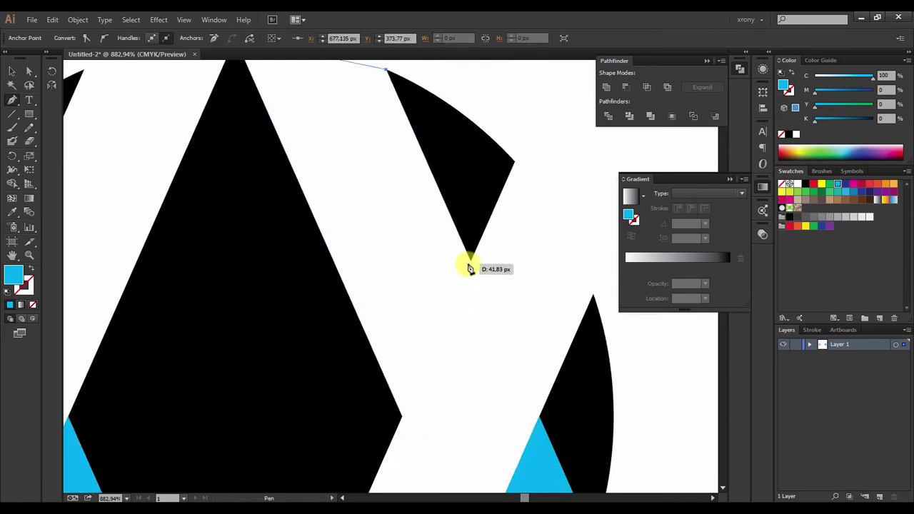
left_click(467, 262)
left_click(401, 411)
scroll(398, 350, "up", 4)
left_click(236, 155)
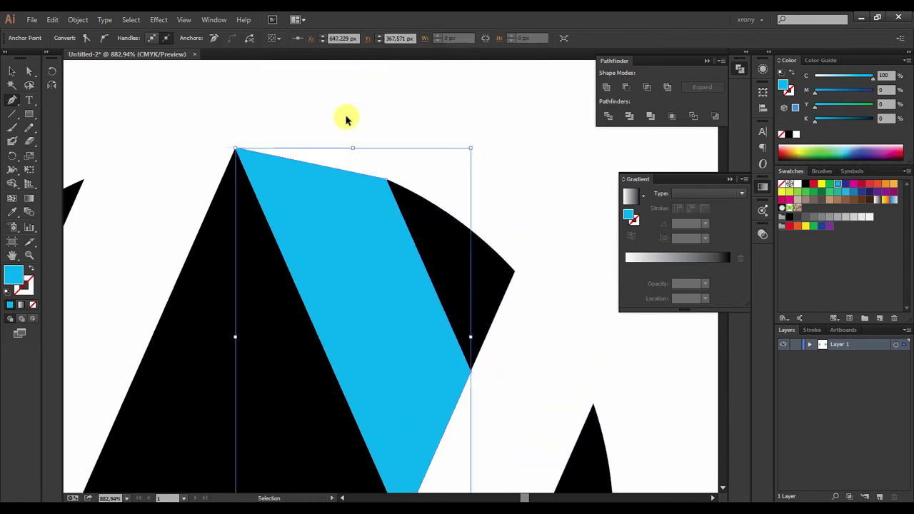
left_click(347, 119, "ctrl")
Move the striped circle to a new spot on the artboard.
scroll(424, 281, "down", 5)
scroll(489, 316, "down", 3)
left_click_drag(388, 265, 285, 261)
scroll(491, 319, "up", 5)
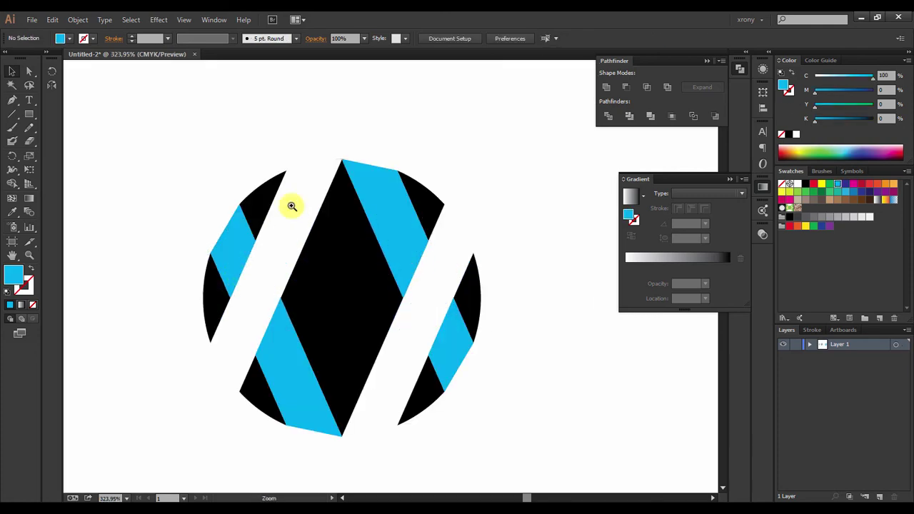
Fill all four cyan band pieces with a white-to-grey gradient.
left_click_drag(184, 157, 545, 457)
left_click(208, 188)
left_click(270, 333, "shift")
left_click(435, 188, "shift")
left_click(532, 332, "shift")
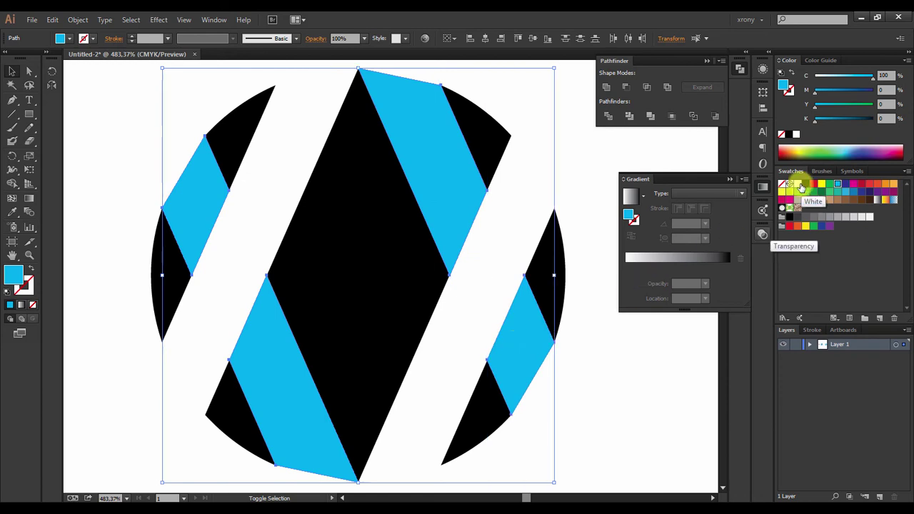
left_click(729, 270)
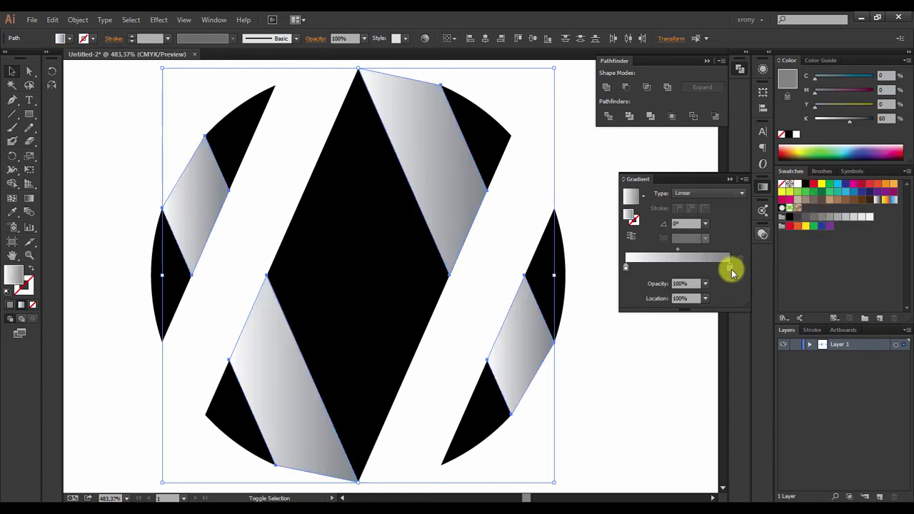
Angle the lower-left stripe's gradient toward the lower left.
key("a")
left_click(214, 213)
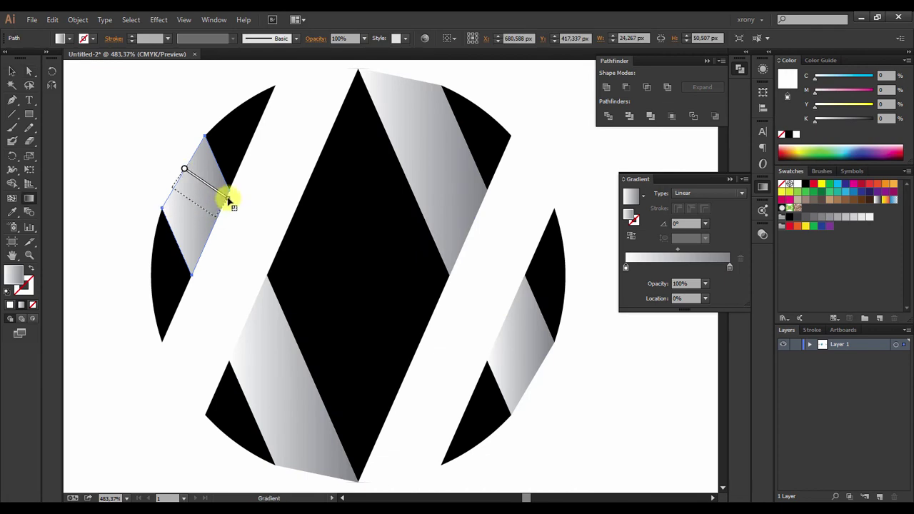
key("a")
left_click(265, 374)
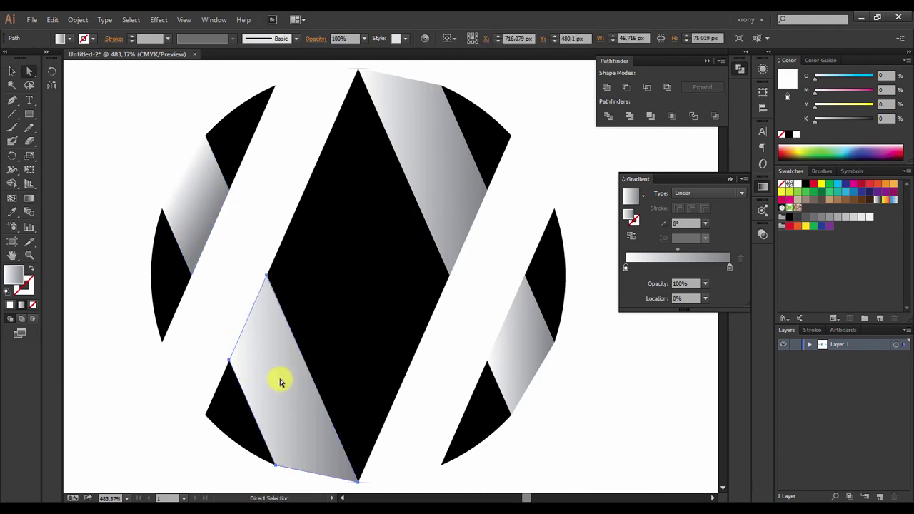
mouse_move(230, 350)
left_mouse_down()
mouse_move(265, 282)
mouse_move(203, 420)
left_mouse_up()
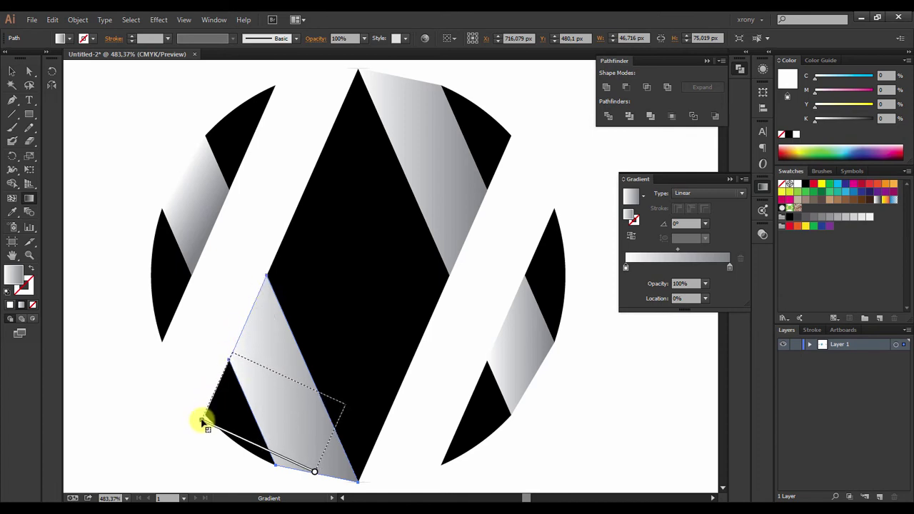
key("a")
left_click(373, 359)
Run the top-right and lower-right band gradients diagonally across their pieces.
left_click(468, 220)
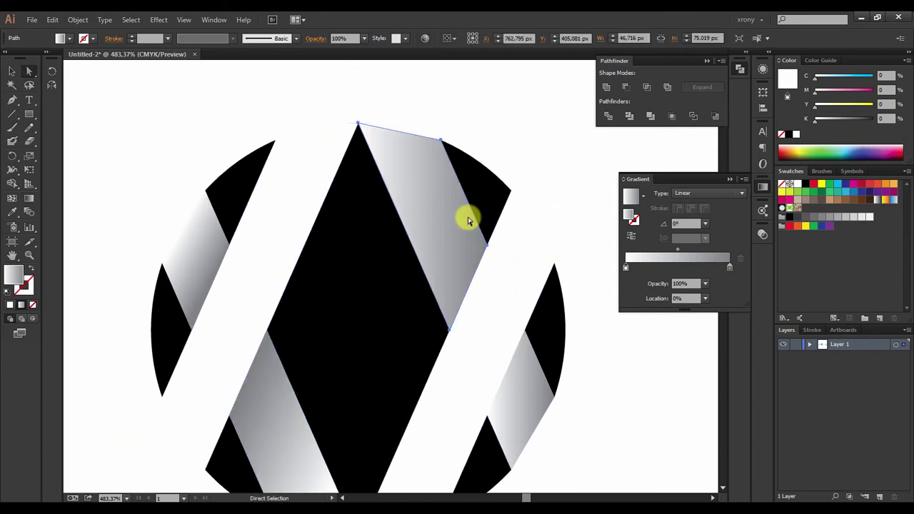
left_click(500, 259, "shift")
left_click_drag(406, 135, 514, 190)
key("a")
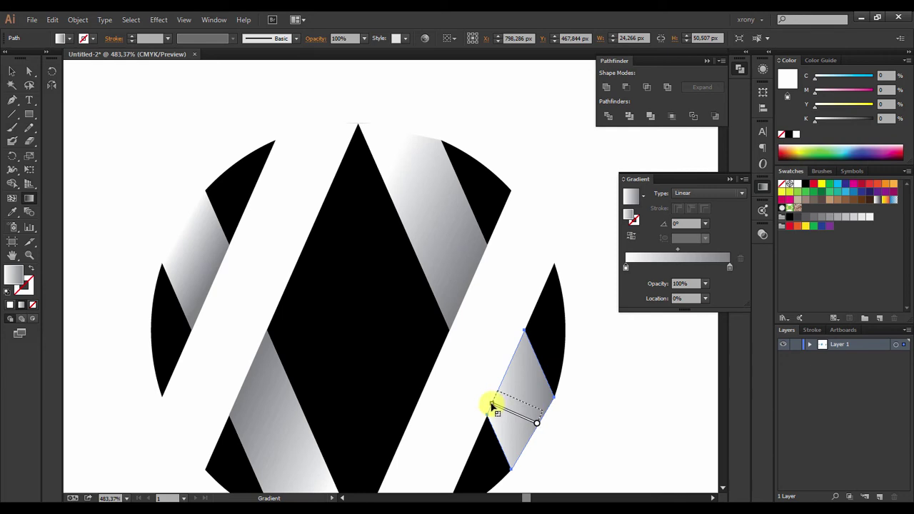
left_click_drag(491, 407, 493, 406)
Shift the top band's gradient midpoint to 87% and adjust the lower-left band's gradient the same way.
key("a")
left_click(445, 267)
left_click_drag(675, 248, 718, 257)
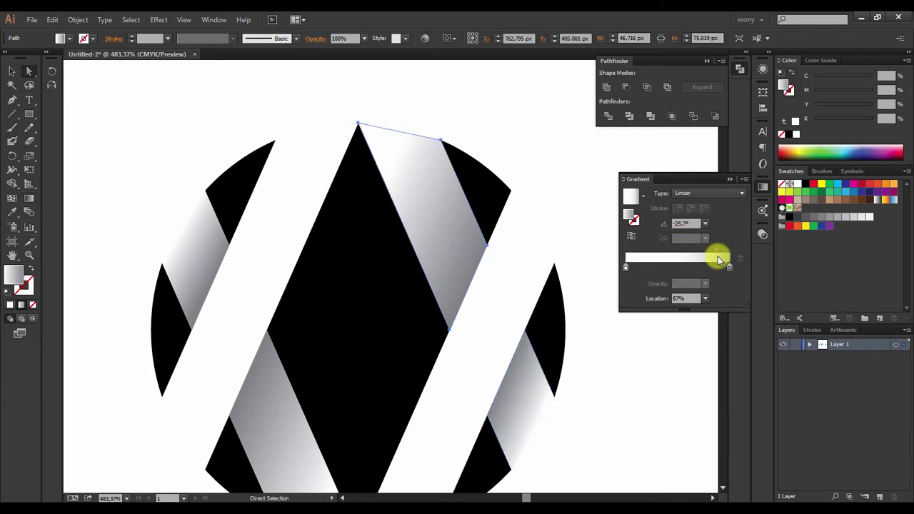
scroll(503, 409, "down", 3)
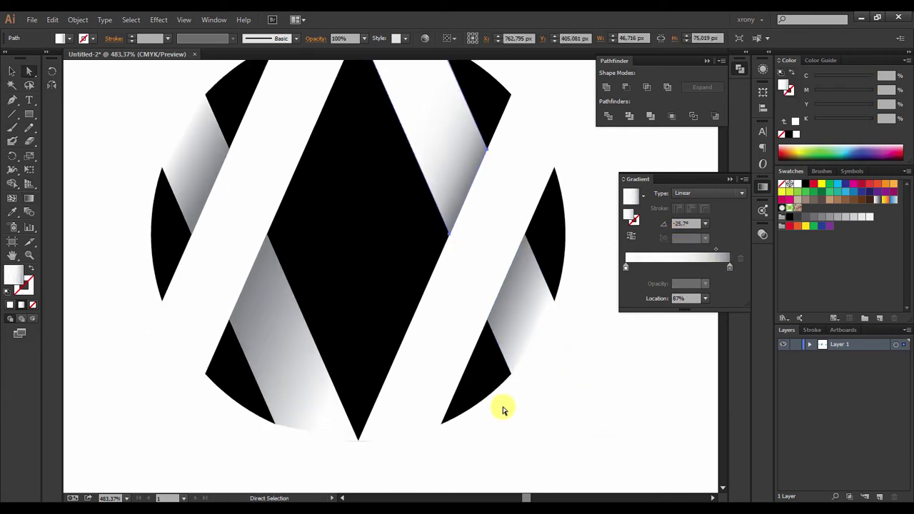
left_click(310, 389)
left_click_drag(682, 252, 714, 257)
scroll(200, 240, "up", 2)
key("a")
left_click(200, 241)
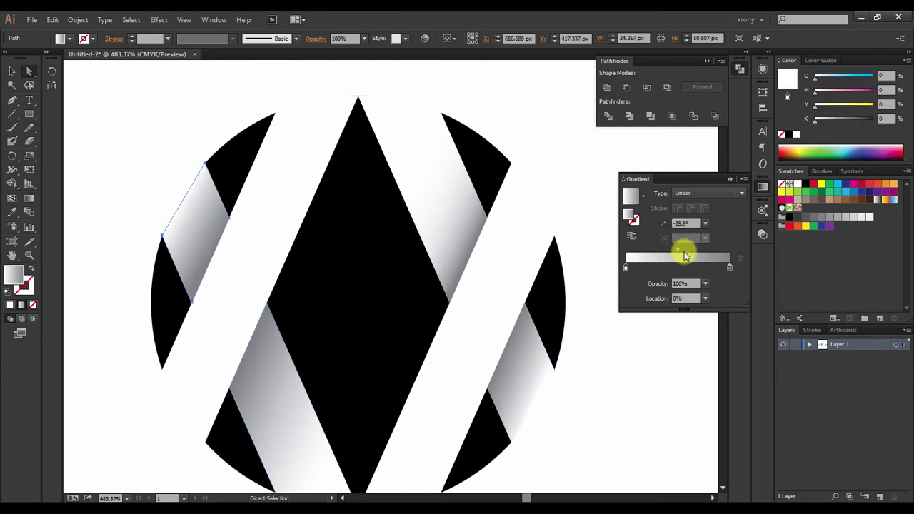
left_click(639, 387)
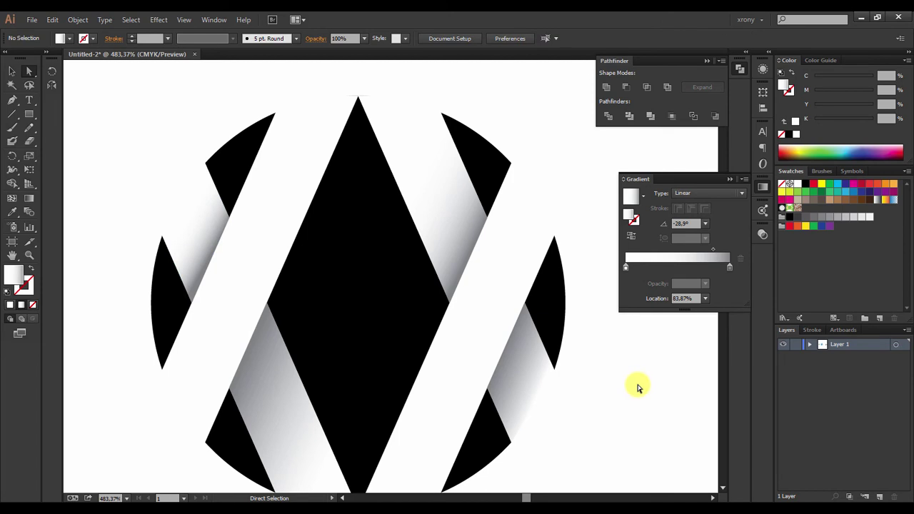
Place a copy of the shaded circle group to the right of the original.
key("ctrl+minus")
key("ctrl+minus")
key("ctrl+minus")
key("ctrl+minus")
key("v")
left_click(402, 289)
mouse_move(402, 290)
left_mouse_down()
mouse_move(286, 288)
mouse_move(526, 298)
left_mouse_up()
key("ctrl+shift+a")
key("z")
left_click_drag(629, 379, 442, 210)
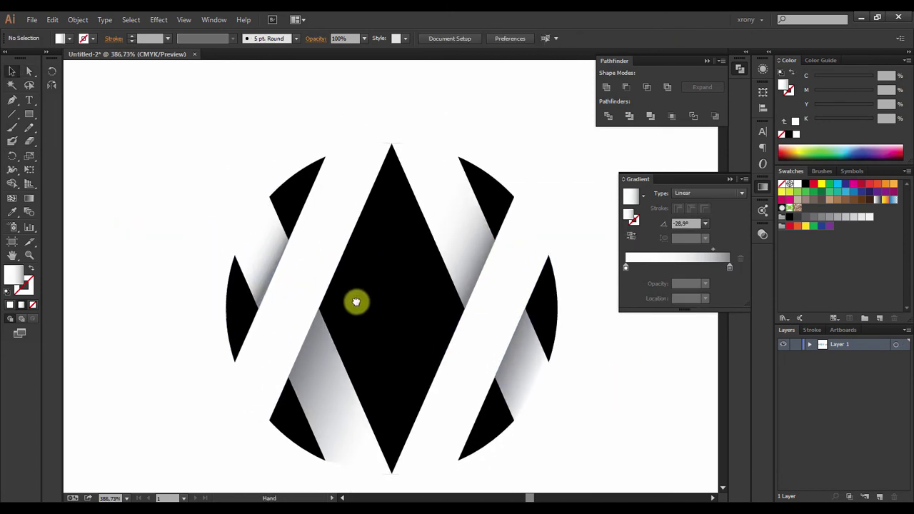
Select the copied circle group and try Round Corners, then cancel it.
key("v")
left_click(355, 300)
left_click(159, 20)
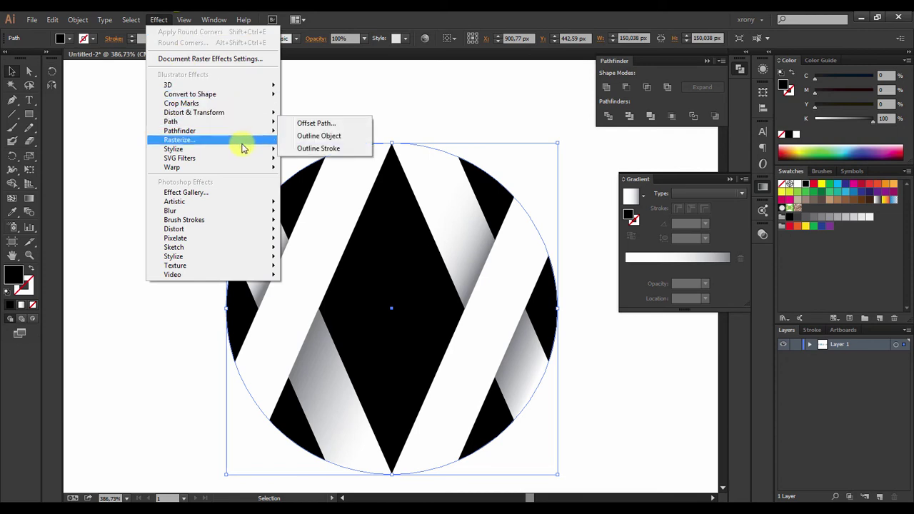
left_click(323, 202)
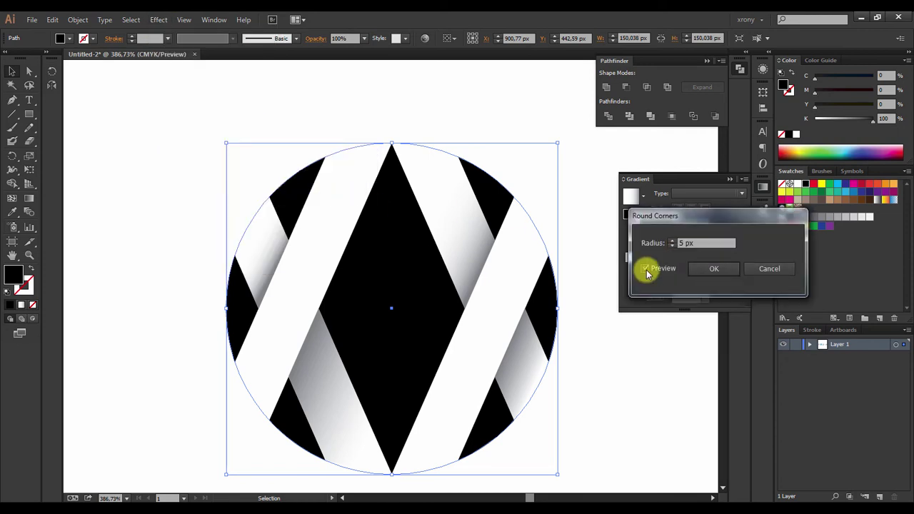
key("Return")
Select every piece and cut the white bands out of the black circle with Pathfinder Minus Front.
left_click(460, 219)
key("ctrl+a")
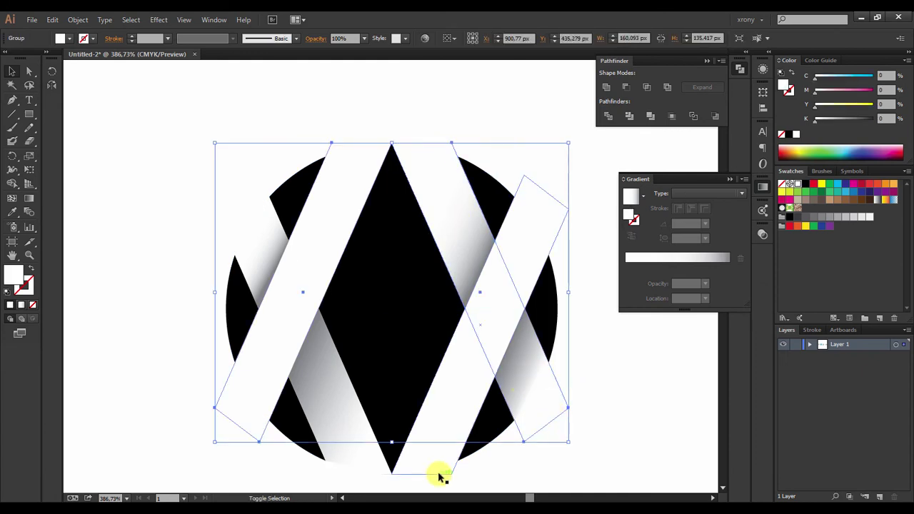
left_click(627, 87)
Apply an 8 px Round Corners effect to the remaining black shapes.
left_click(159, 19)
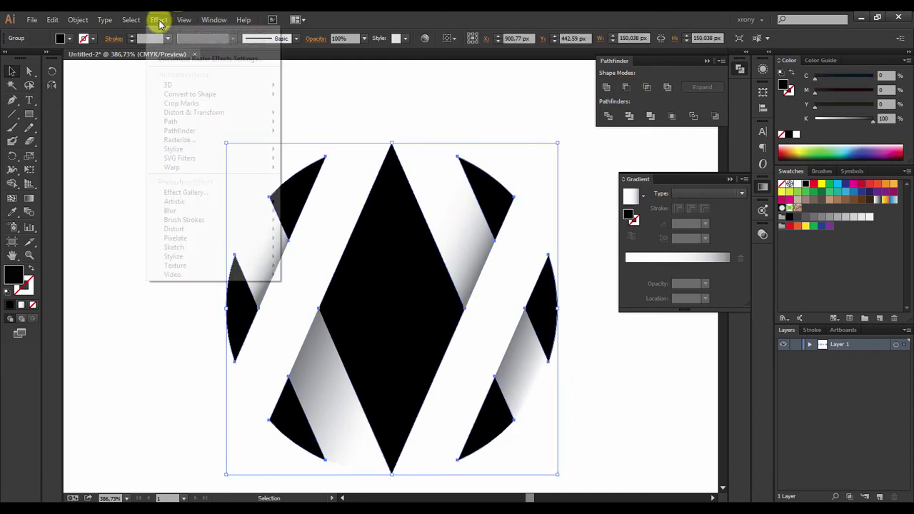
left_click(334, 203)
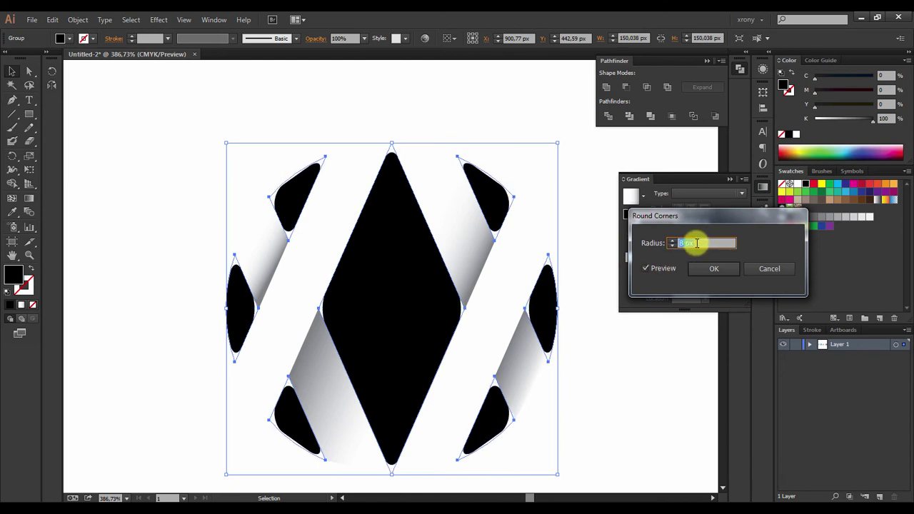
key("Return")
left_click(277, 127)
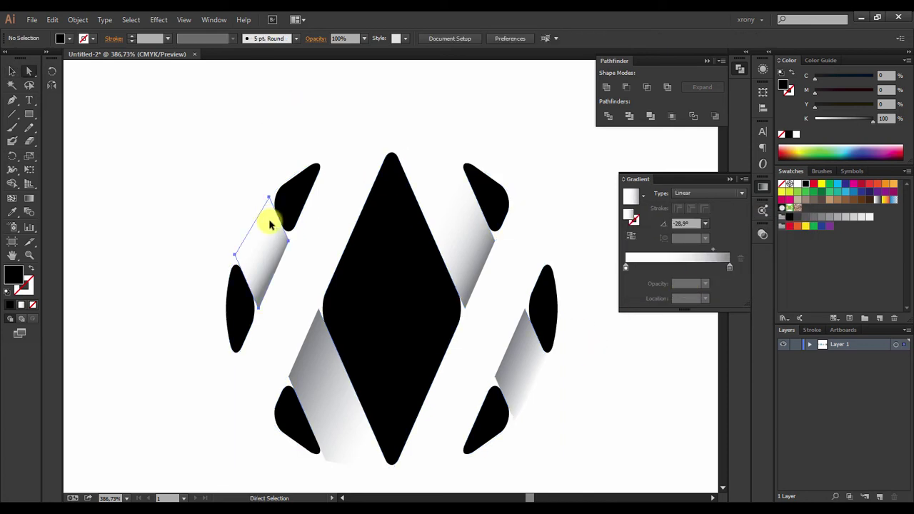
Move the first band piece's corners up-right and down-left, and pull the black shape's top point down-left.
scroll(270, 225, "up", 3)
scroll(387, 288, "up", 2)
left_click_drag(377, 243, 403, 190)
scroll(298, 352, "down", 2)
left_click_drag(292, 374, 268, 411)
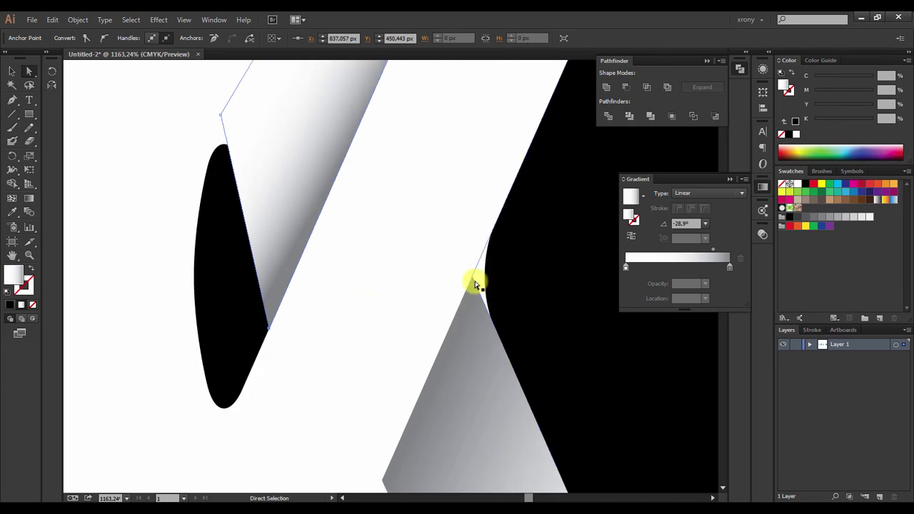
left_click_drag(220, 200, 205, 248)
scroll(378, 148, "up", 5)
Drag more band anchors into place and shift the black shape down-left to line them up.
left_click_drag(324, 217, 361, 190)
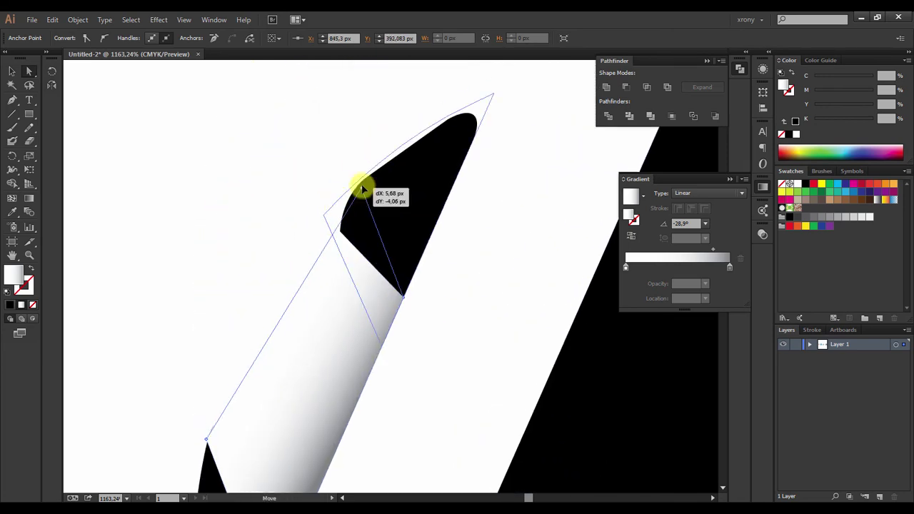
scroll(464, 230, "down", 8)
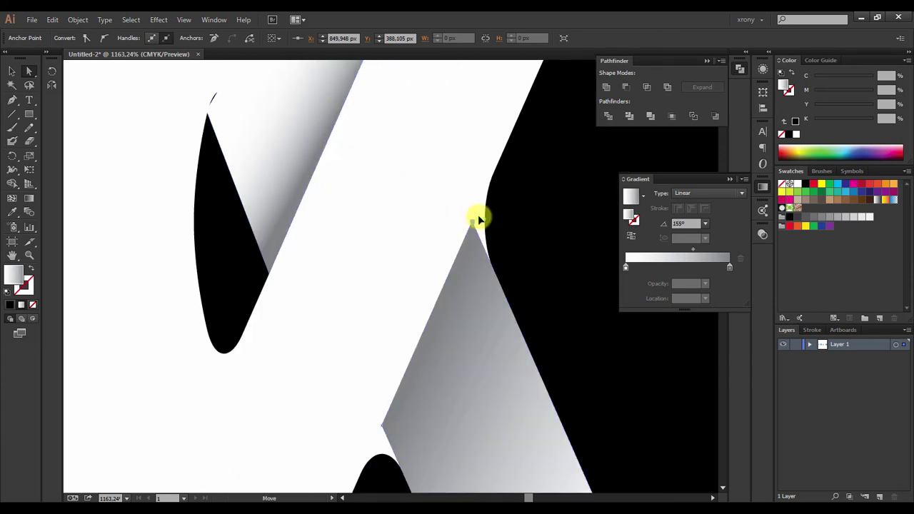
left_click_drag(464, 230, 490, 179)
scroll(490, 179, "down", 5)
left_click(384, 247)
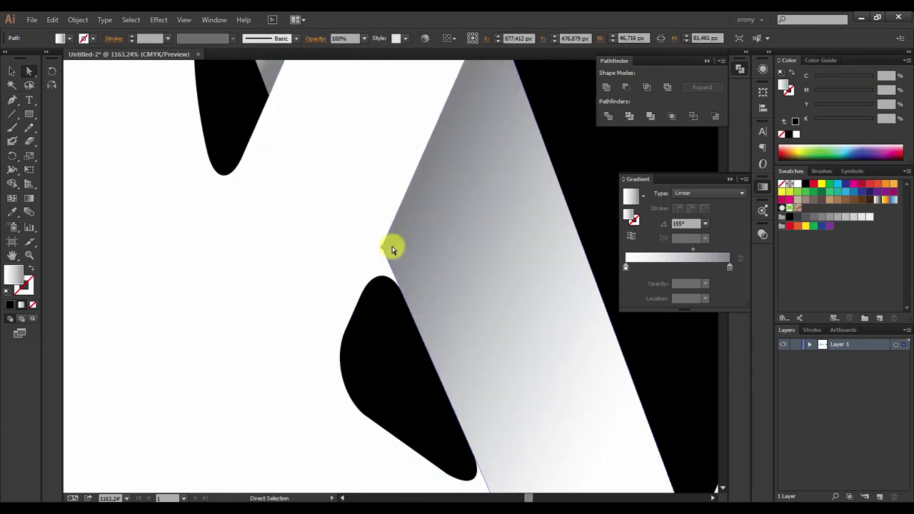
left_click_drag(384, 246, 365, 285)
scroll(496, 241, "down", 4)
left_click_drag(492, 350, 459, 316)
scroll(536, 233, "down", 2)
Snap band corners onto the black V tip, the black shape's edge and its tips.
mouse_move(535, 233)
left_mouse_down()
mouse_move(327, 419)
mouse_move(327, 383)
mouse_move(164, 393)
left_mouse_up()
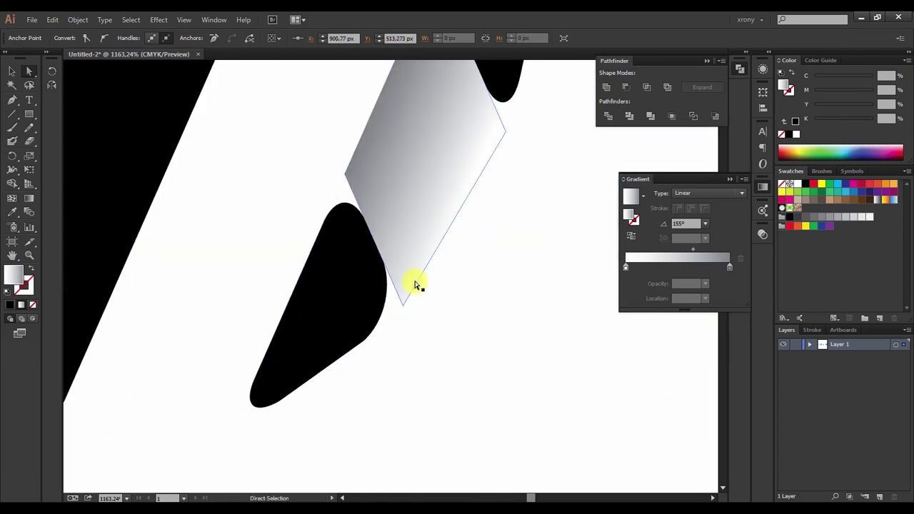
left_click_drag(403, 303, 364, 339)
scroll(423, 312, "up", 4)
scroll(424, 312, "right", 2)
mouse_move(432, 295)
left_mouse_down()
mouse_move(448, 243)
mouse_move(441, 250)
left_mouse_up()
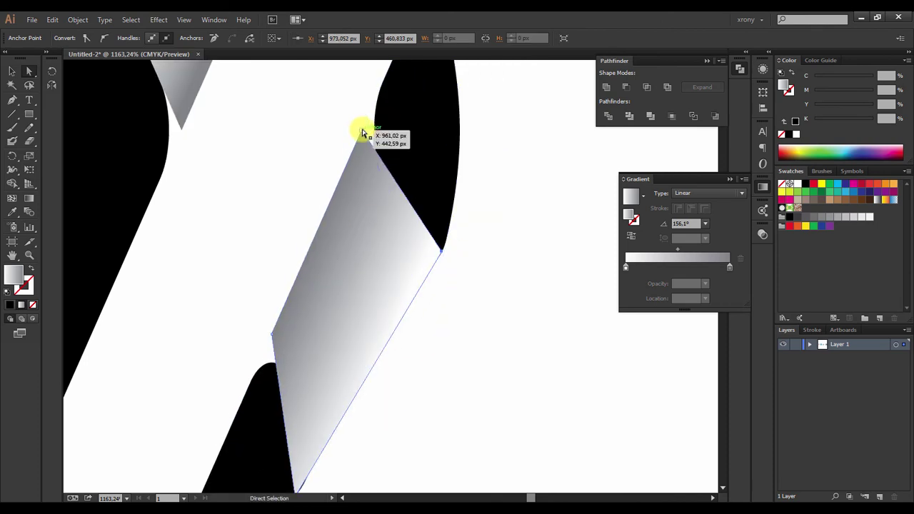
left_click_drag(362, 133, 382, 83)
mouse_move(272, 338)
left_mouse_down()
mouse_move(255, 374)
mouse_move(200, 413)
left_mouse_up()
Snap the remaining band corners onto the black blobs' tips and peak, then deselect.
scroll(224, 368, "up", 5)
scroll(239, 372, "up", 5)
mouse_move(255, 378)
left_mouse_down()
mouse_move(276, 327)
mouse_move(483, 380)
left_mouse_up()
left_click_drag(367, 260, 395, 278)
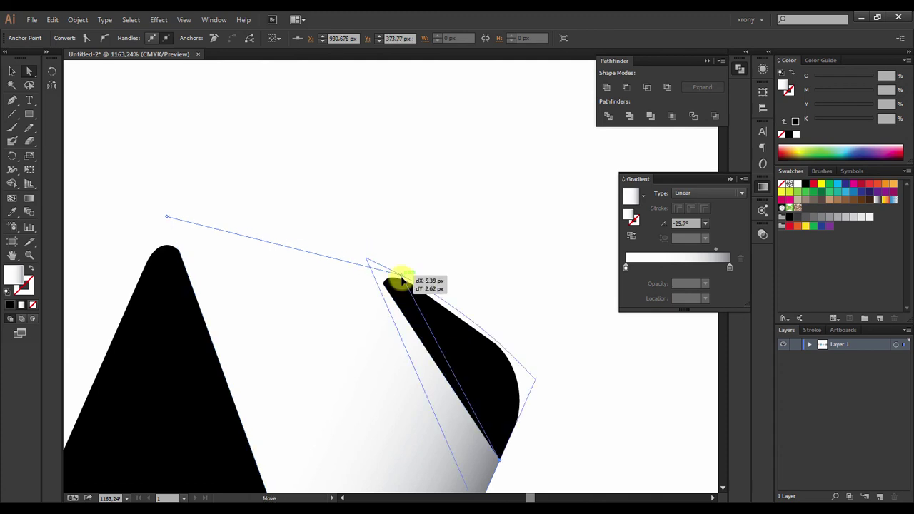
scroll(437, 231, "left", 5)
left_click_drag(343, 261, 340, 289)
left_click(374, 248)
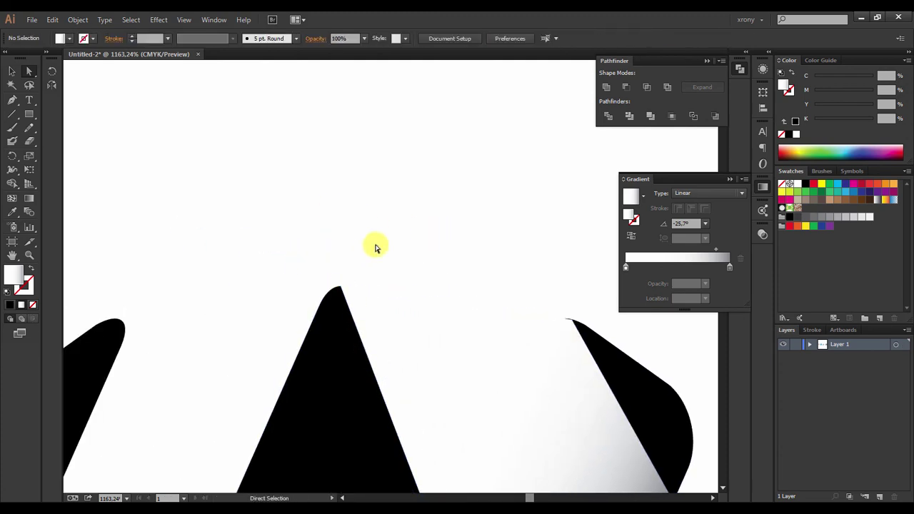
scroll(387, 260, "down", 2)
scroll(388, 259, "down", 5)
left_click(388, 327)
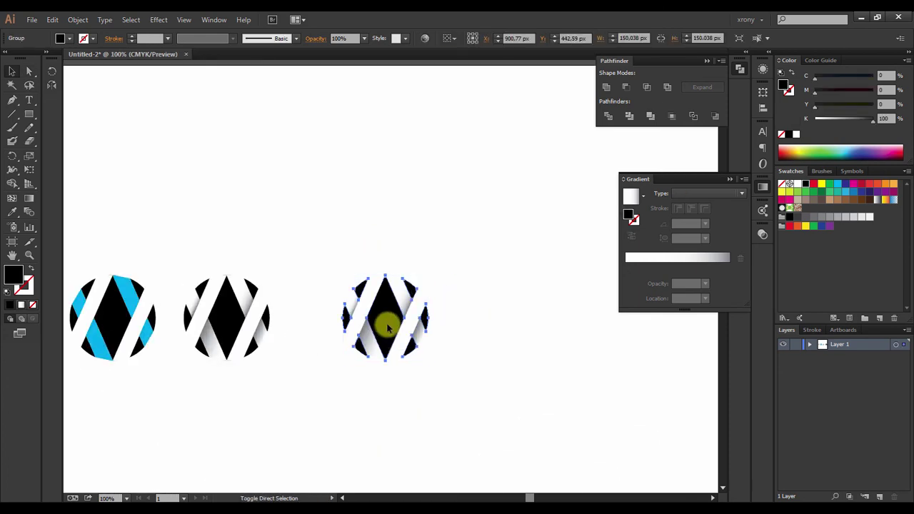
Fill the black shapes with a gray-to-black linear gradient angled at -41.7°.
scroll(388, 319, "up", 3)
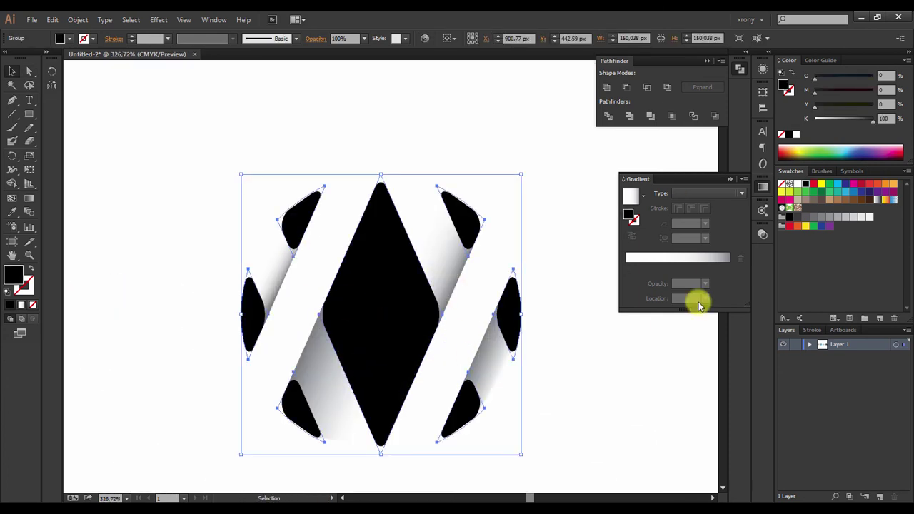
left_click(731, 275)
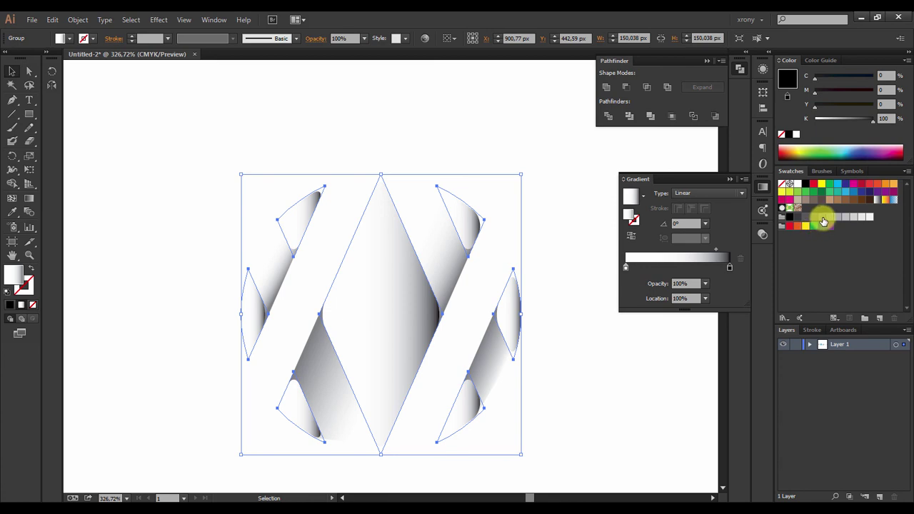
left_click_drag(627, 268, 629, 331)
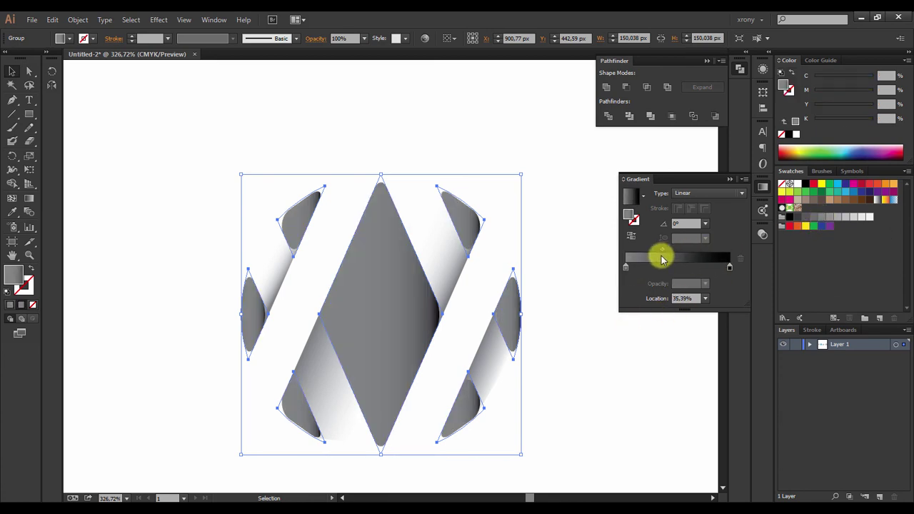
key("g")
mouse_move(286, 215)
left_mouse_down()
mouse_move(350, 308)
mouse_move(368, 316)
left_mouse_up()
left_click_drag(419, 289, 386, 297)
Deselect, collapse the gradient settings, and zoom to review the finished logo among the others.
key("v")
left_click(598, 382)
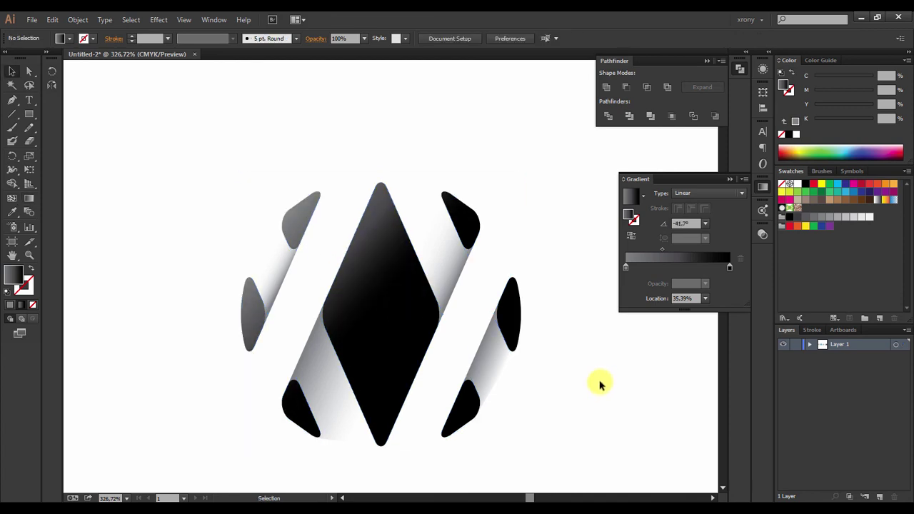
key("ctrl+1")
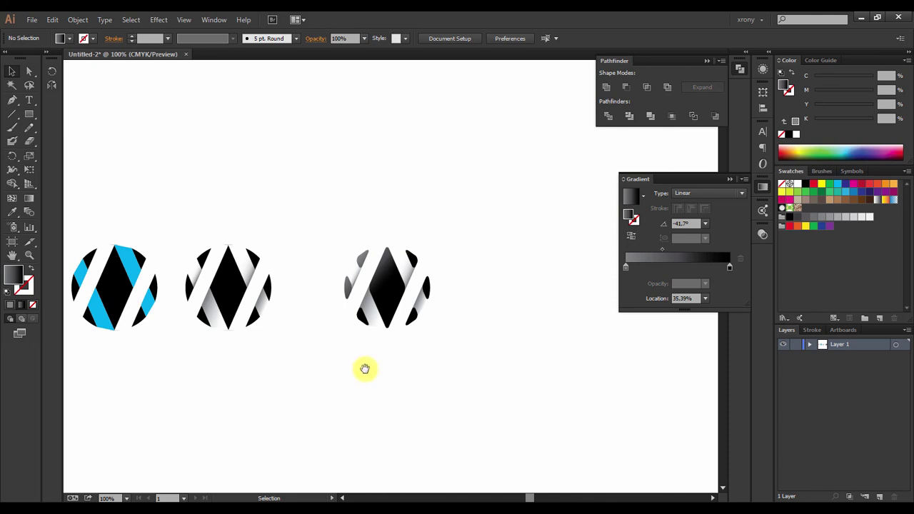
left_click_drag(364, 369, 455, 375)
key("ctrl+minus")
left_click_drag(205, 234, 205, 235)
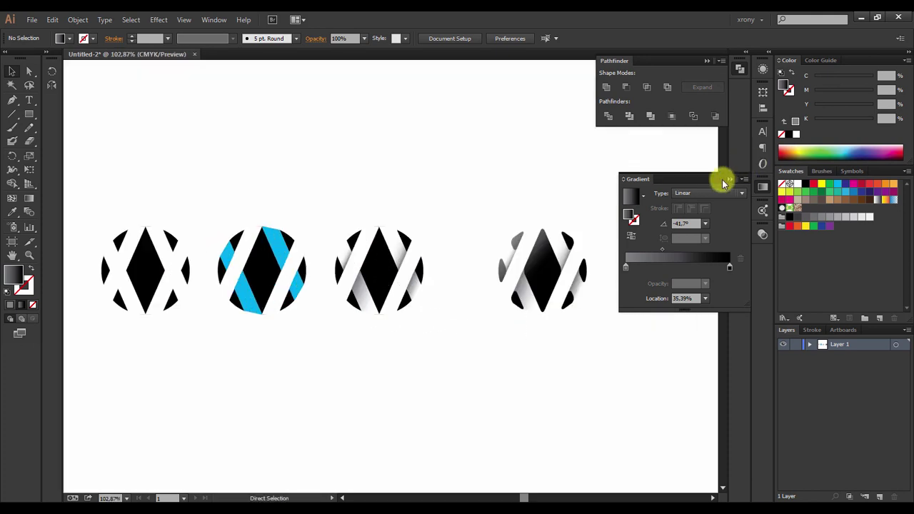
left_click(729, 179)
left_click_drag(641, 328, 465, 198)
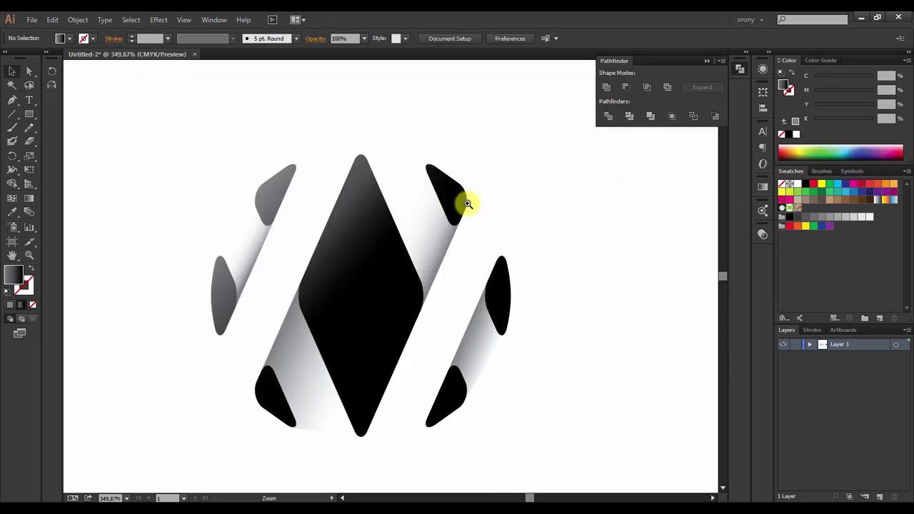
left_click_drag(607, 312, 647, 297)
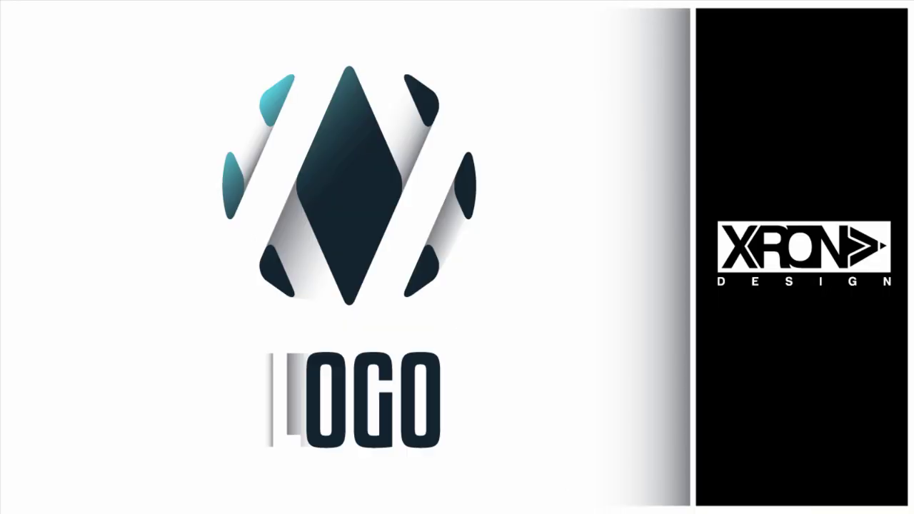